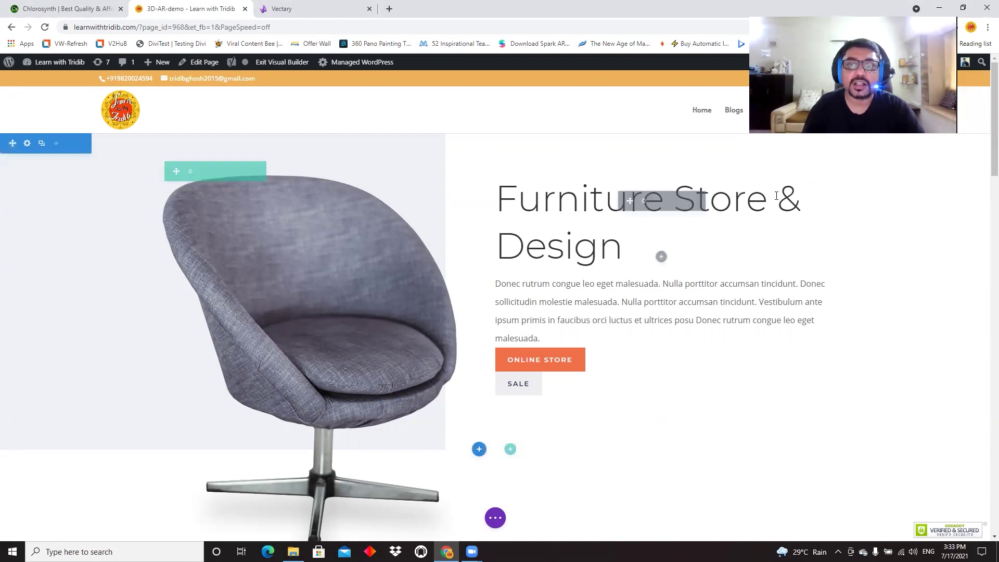
{"action": "scroll", "coordinate": [896, 399], "scroll_direction": "down", "scroll_amount": 1}
{"action": "scroll", "coordinate": [896, 399], "scroll_direction": "down", "scroll_amount": 5}
{"action": "scroll", "coordinate": [839, 354], "scroll_direction": "up", "scroll_amount": 6}
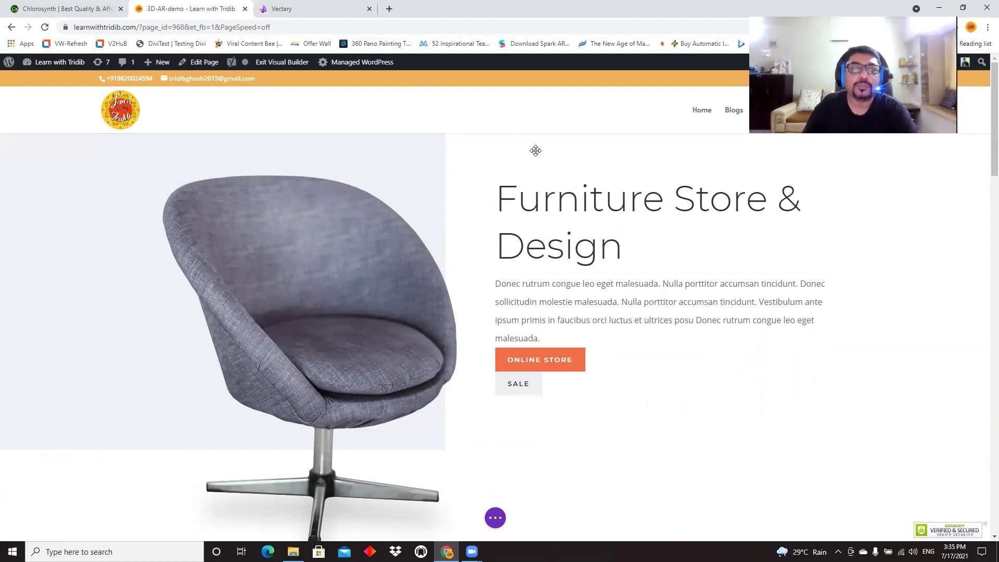
Step: Switch to Vectary, go to the project dashboard and create a new project
{"action": "left_click", "coordinate": [356, 18]}
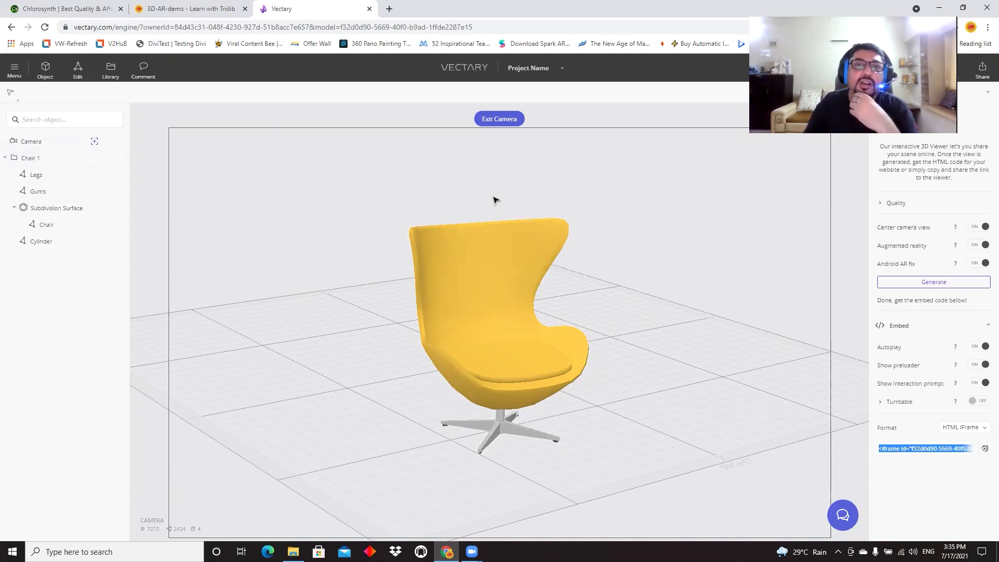
{"action": "left_click", "coordinate": [468, 73]}
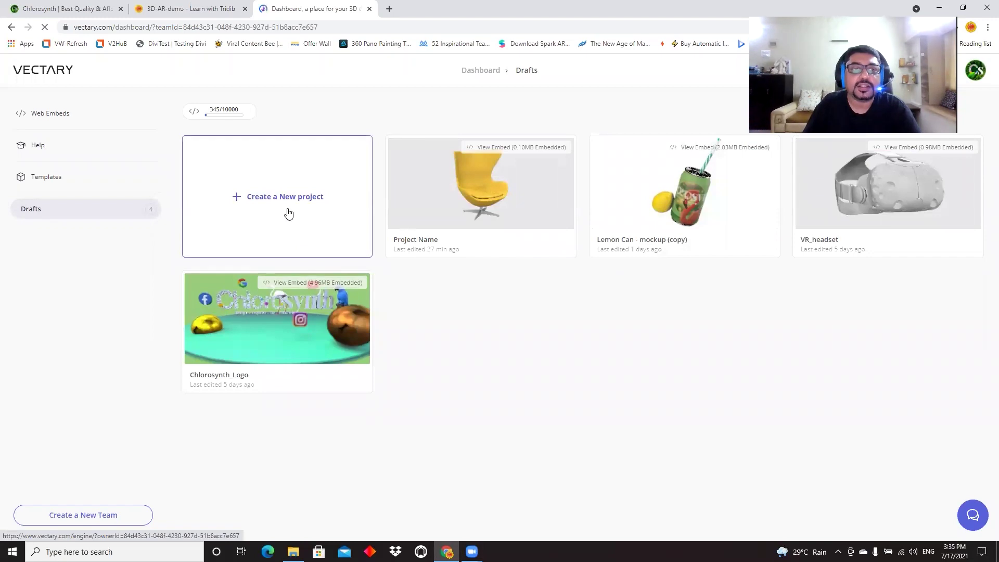
{"action": "left_click", "coordinate": [288, 214]}
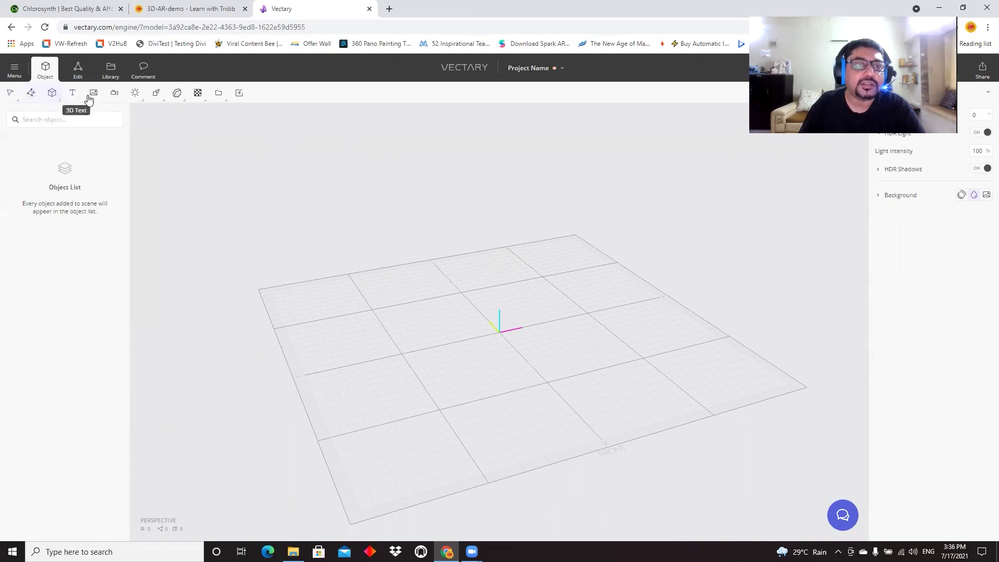
{"action": "mouse_move", "coordinate": [52, 93]}
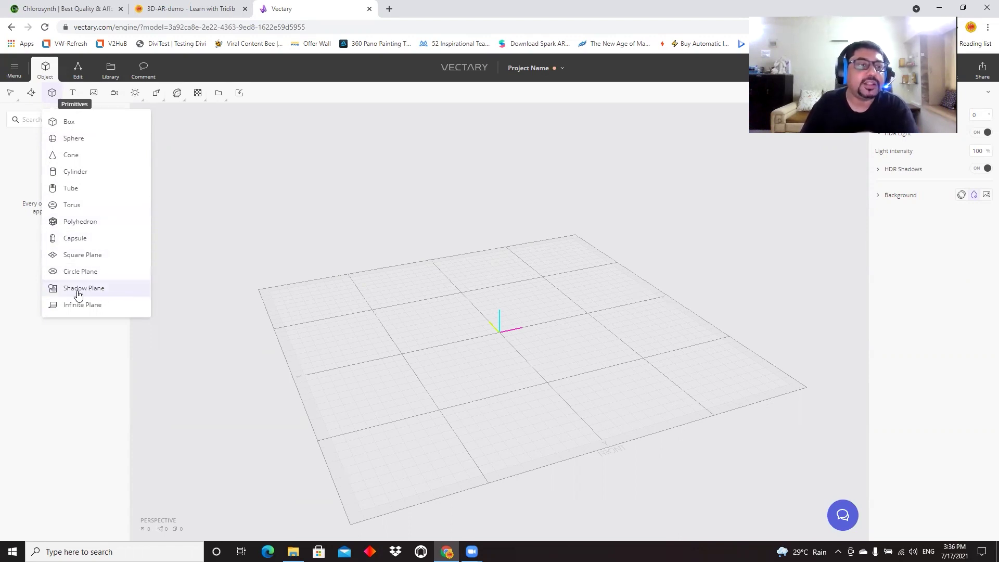
{"action": "left_click", "coordinate": [130, 309]}
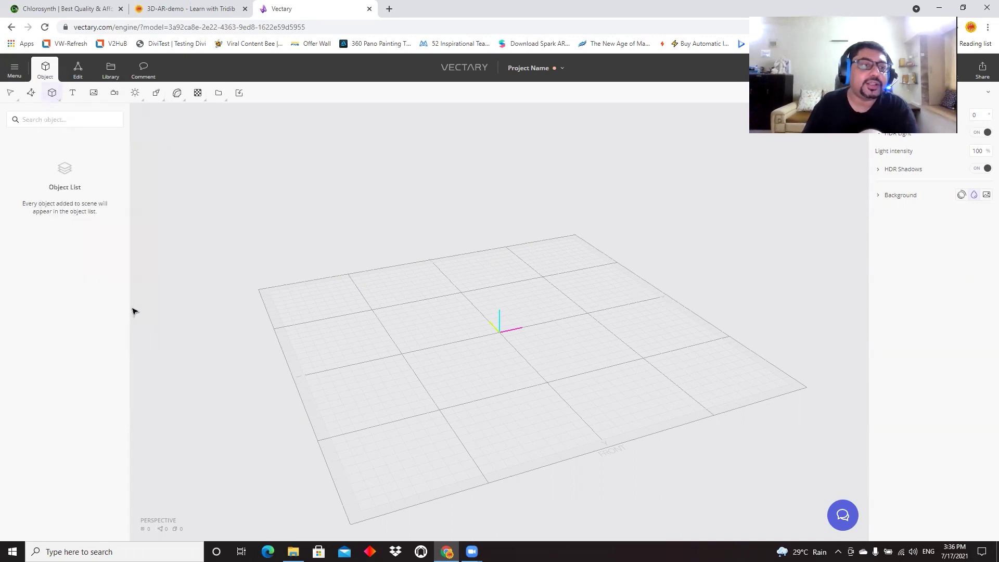
{"action": "left_click", "coordinate": [52, 93]}
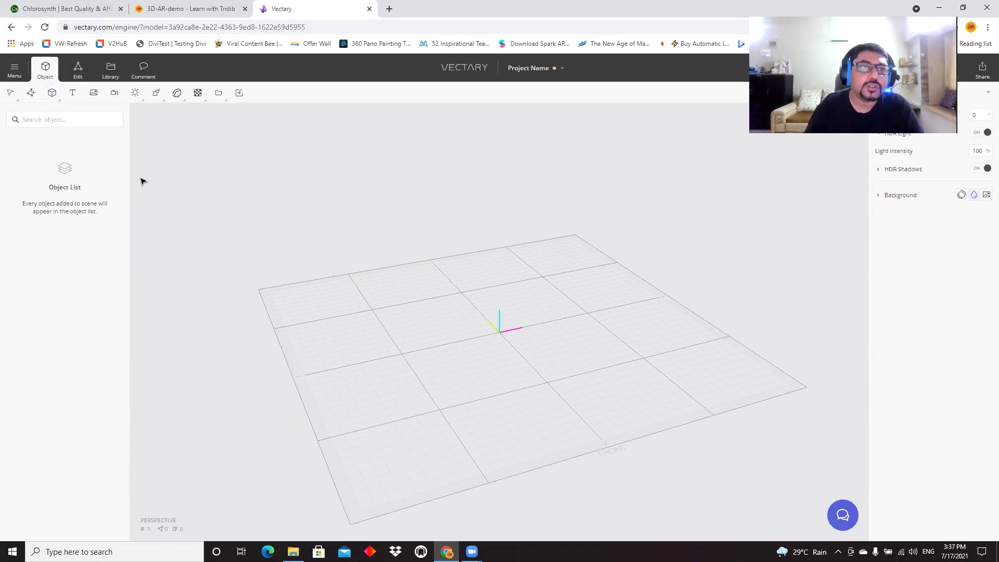
Step: Browse the library's material and 3D asset collections and open the furniture collection with the black and blue pieces
{"action": "left_click", "coordinate": [111, 72]}
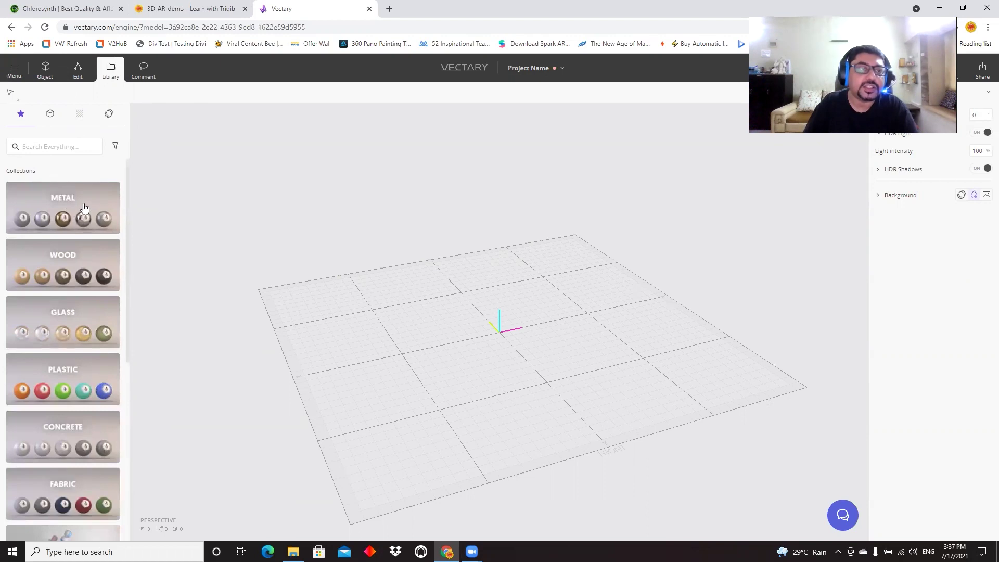
{"action": "scroll", "coordinate": [78, 268], "scroll_direction": "down", "scroll_amount": 1}
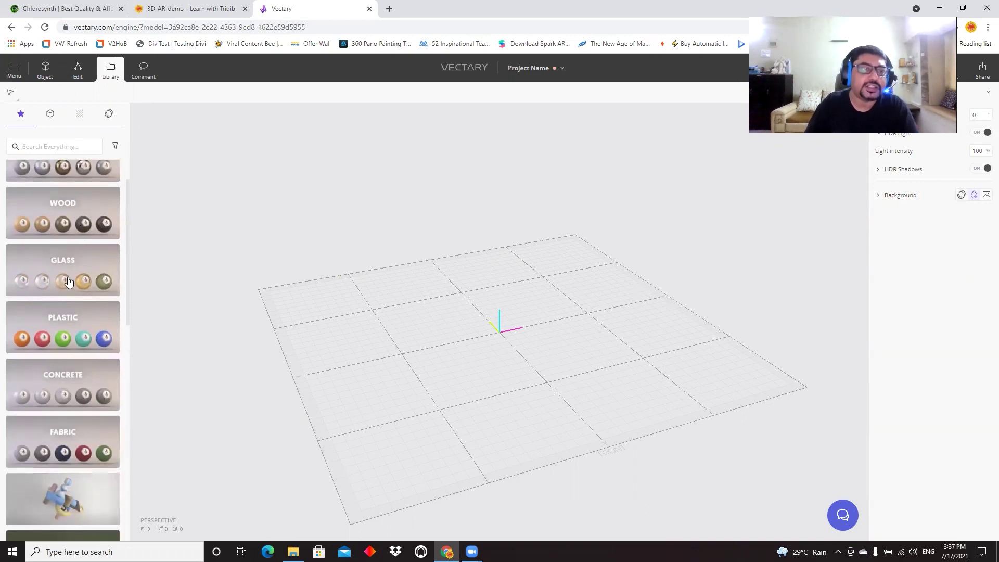
{"action": "scroll", "coordinate": [77, 328], "scroll_direction": "down", "scroll_amount": 1}
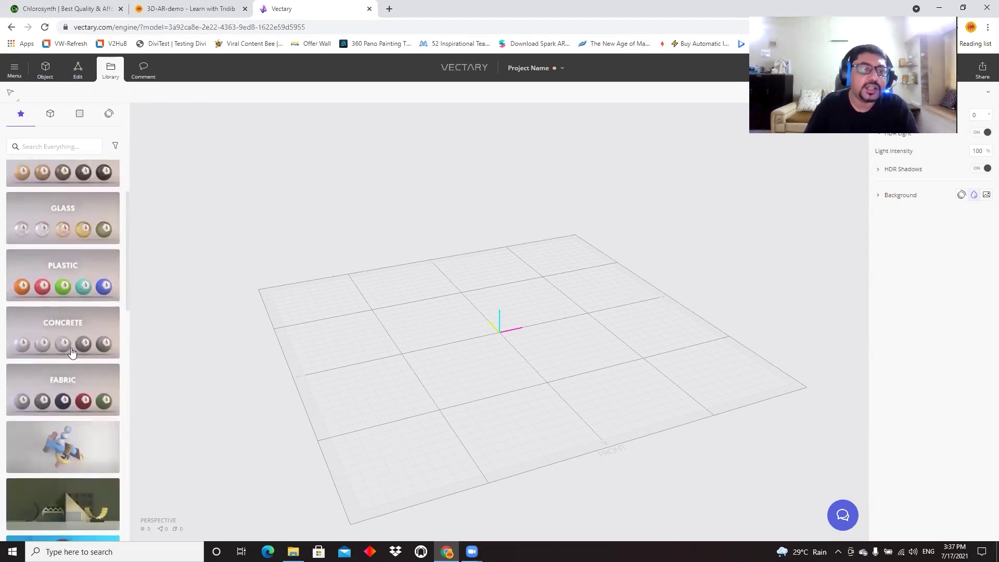
{"action": "scroll", "coordinate": [77, 354], "scroll_direction": "down", "scroll_amount": 1}
{"action": "scroll", "coordinate": [52, 348], "scroll_direction": "down", "scroll_amount": 2}
{"action": "scroll", "coordinate": [52, 348], "scroll_direction": "down", "scroll_amount": 2}
{"action": "scroll", "coordinate": [46, 395], "scroll_direction": "down", "scroll_amount": 2}
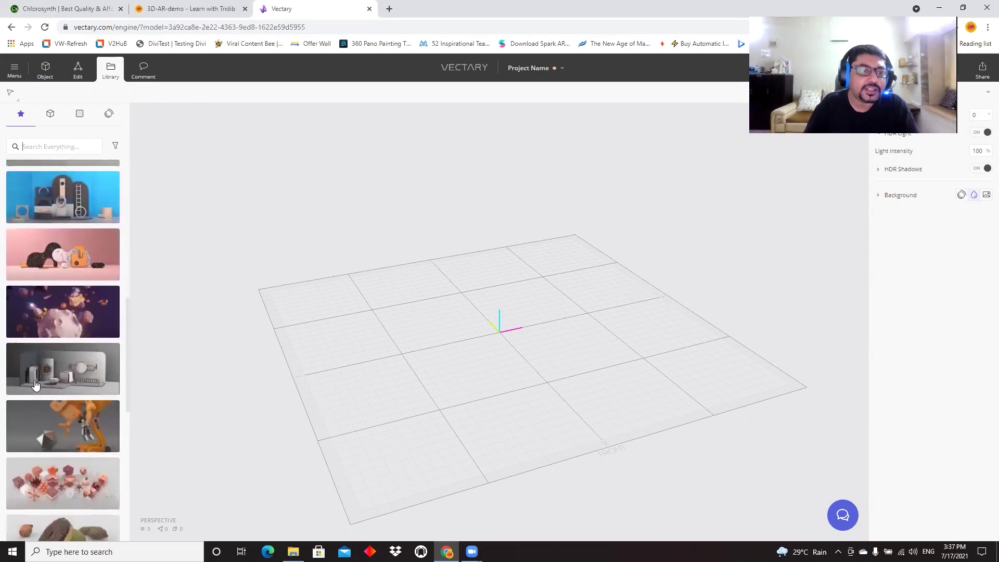
{"action": "scroll", "coordinate": [42, 409], "scroll_direction": "down", "scroll_amount": 2}
{"action": "scroll", "coordinate": [85, 416], "scroll_direction": "down", "scroll_amount": 3}
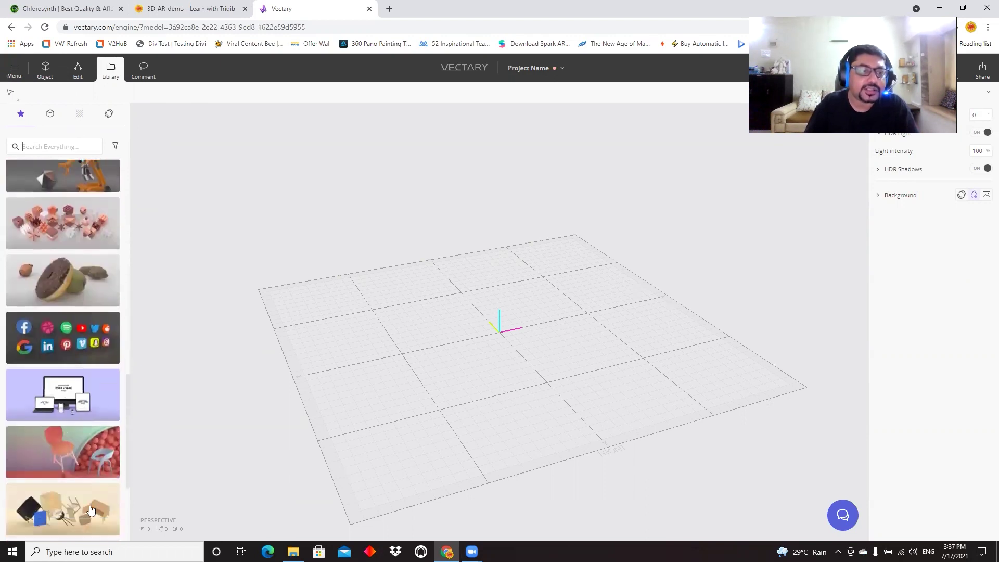
{"action": "scroll", "coordinate": [73, 480], "scroll_direction": "down", "scroll_amount": 1}
{"action": "scroll", "coordinate": [71, 458], "scroll_direction": "down", "scroll_amount": 3}
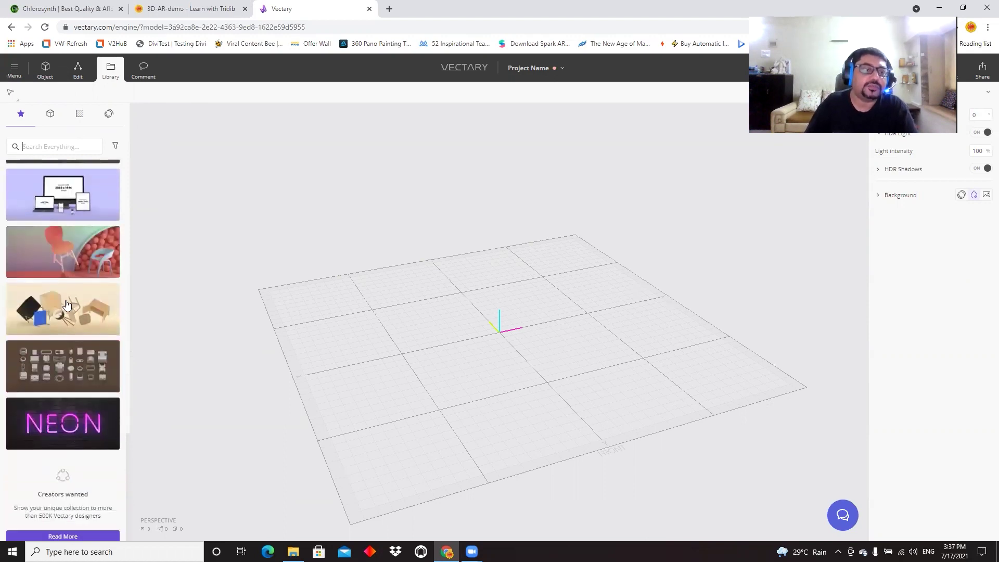
{"action": "left_click", "coordinate": [67, 304]}
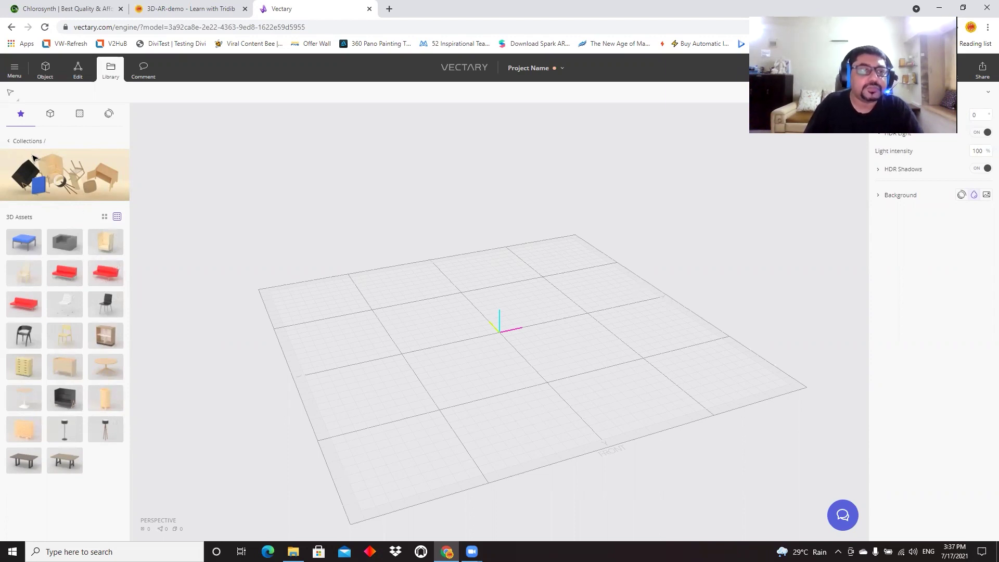
Step: Return to the library's collection list and open the collection of chairs to view its 3D assets
{"action": "left_click", "coordinate": [13, 146]}
{"action": "scroll", "coordinate": [71, 349], "scroll_direction": "down", "scroll_amount": 20}
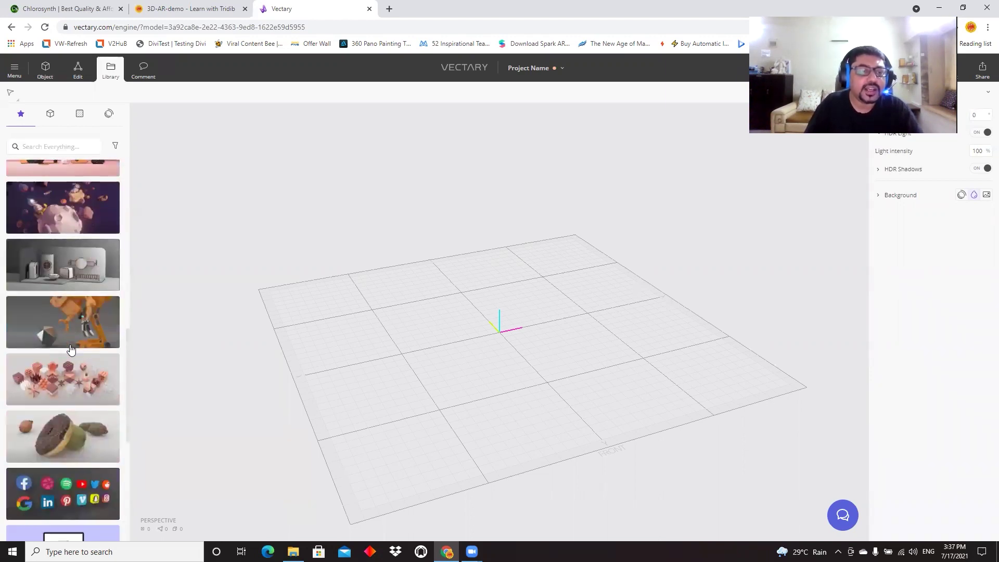
{"action": "scroll", "coordinate": [71, 348], "scroll_direction": "down", "scroll_amount": 5}
{"action": "scroll", "coordinate": [89, 430], "scroll_direction": "up", "scroll_amount": 6}
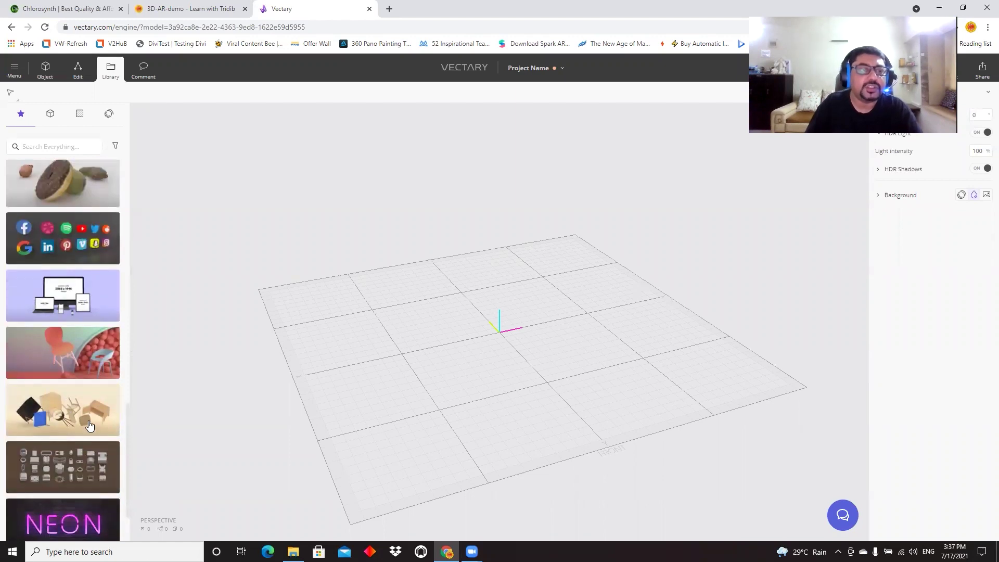
{"action": "left_click", "coordinate": [70, 368]}
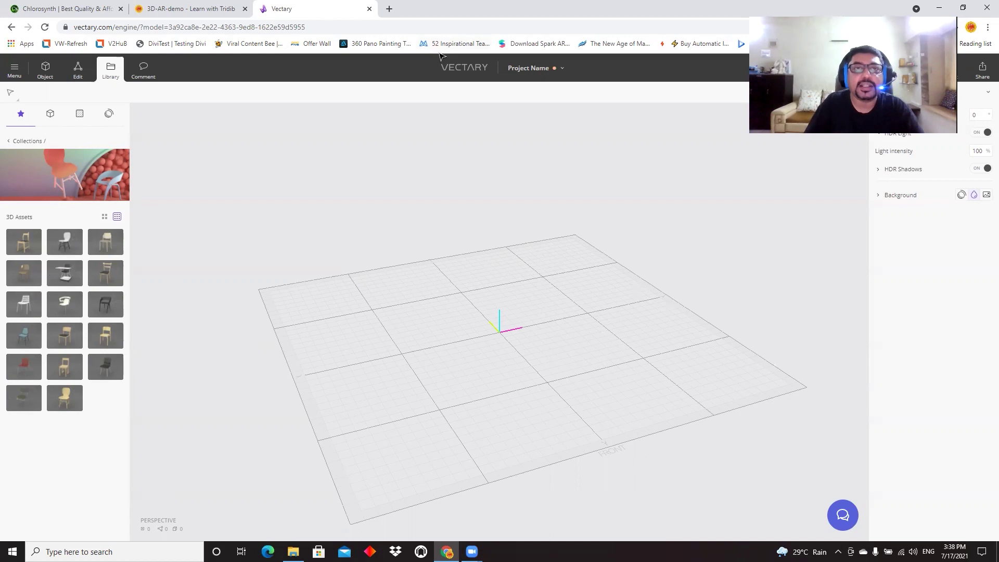
Step: Go back to the project dashboard and open the existing yellow chair project
{"action": "left_click", "coordinate": [14, 71]}
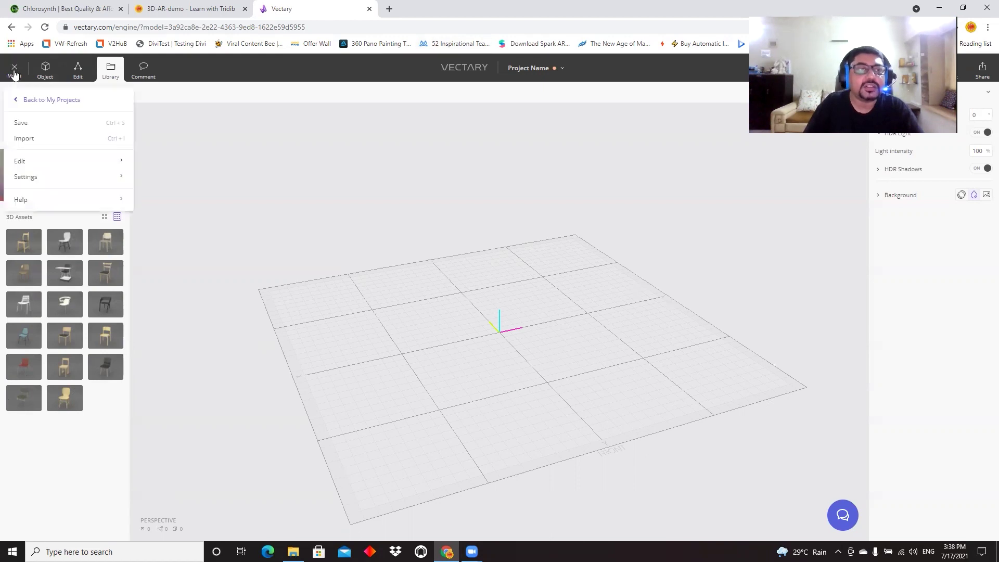
{"action": "left_click", "coordinate": [61, 102]}
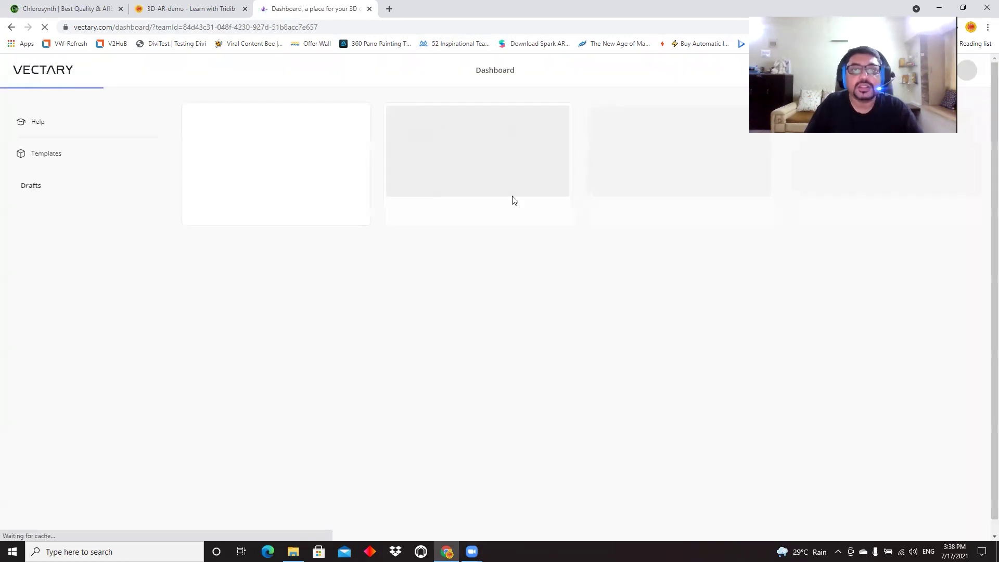
{"action": "left_click", "coordinate": [515, 182]}
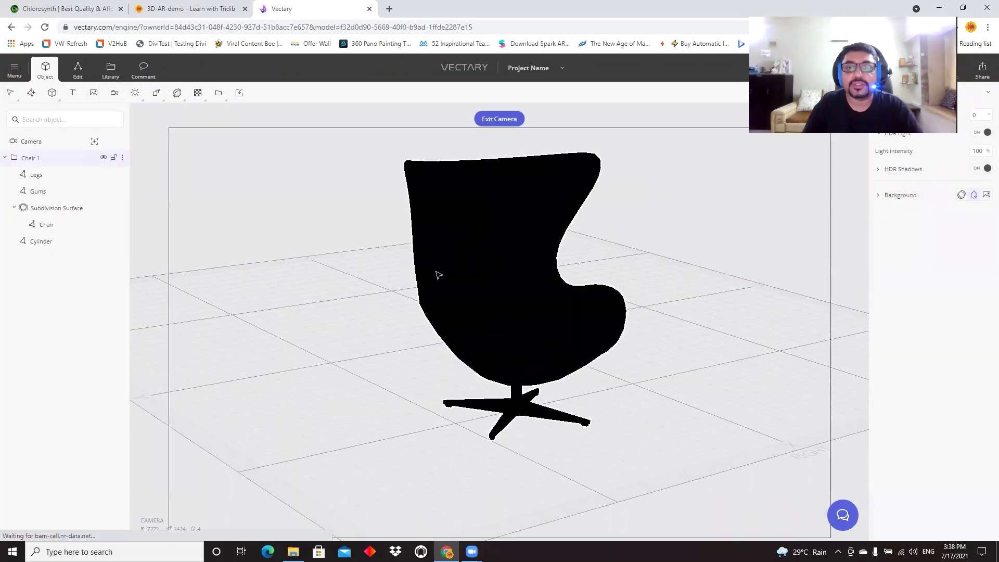
Step: Turn the whole chair about its vertical axis to about -83° and raise it to a Z position of 4.33
{"action": "left_click", "coordinate": [507, 294]}
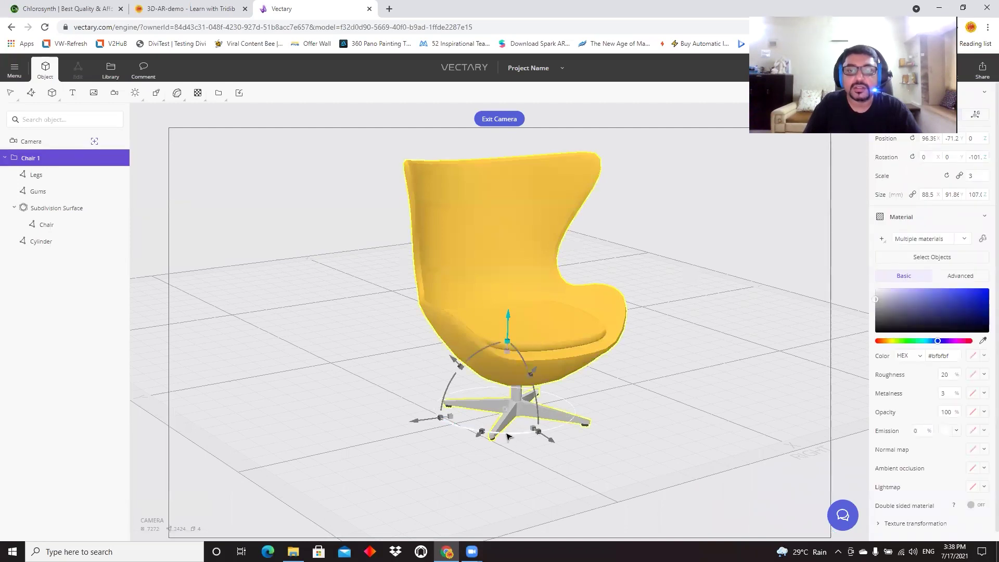
{"action": "left_click_drag", "start_coordinate": [508, 436], "coordinate": [577, 434]}
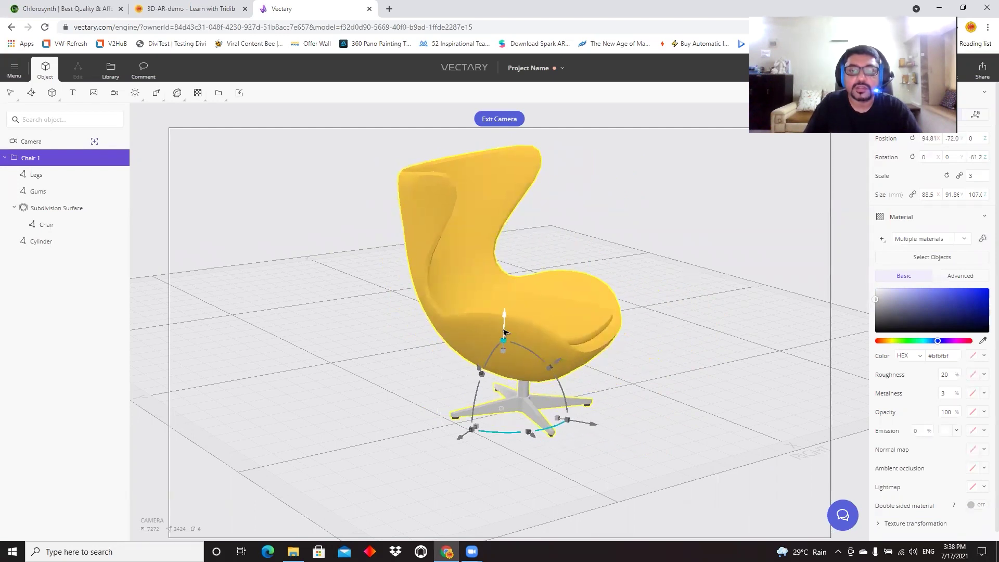
{"action": "left_click_drag", "start_coordinate": [503, 332], "coordinate": [504, 322]}
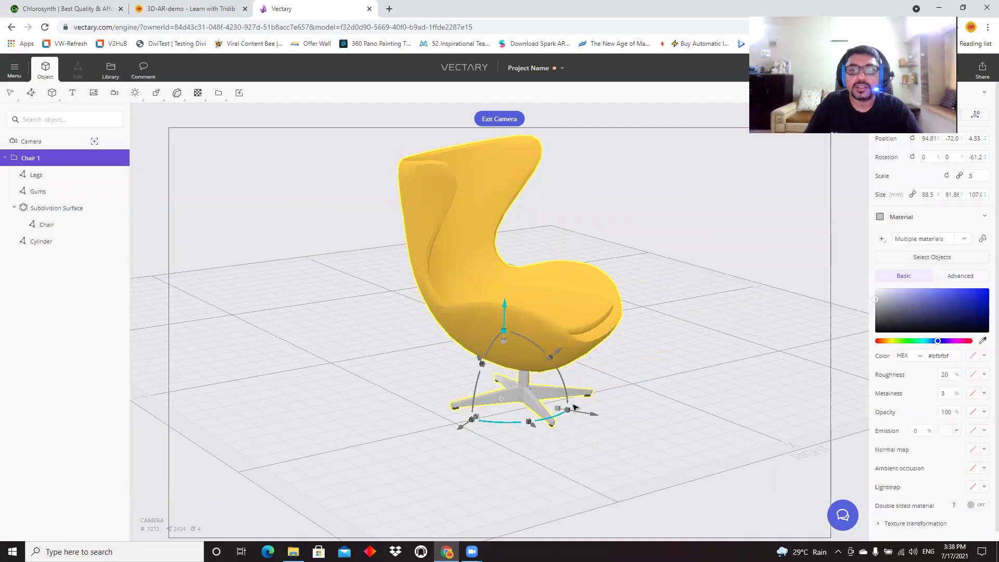
{"action": "mouse_move", "coordinate": [559, 419]}
{"action": "left_mouse_down"}
{"action": "mouse_move", "coordinate": [510, 423]}
{"action": "mouse_move", "coordinate": [547, 420]}
{"action": "left_mouse_up"}
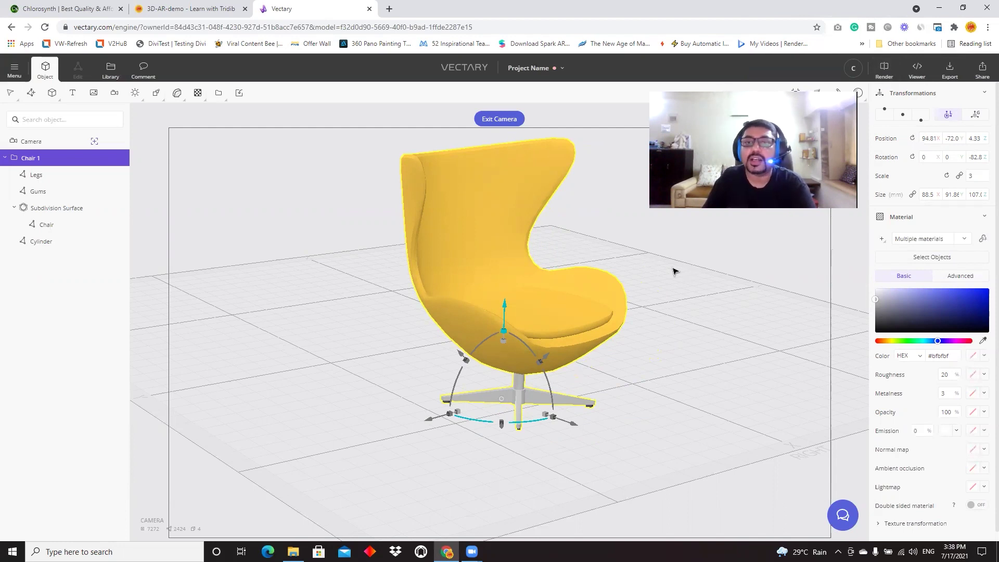
Step: Generate the chair's interactive 3D viewer with augmented reality and copy the HTML iframe embed code
{"action": "left_click", "coordinate": [884, 71]}
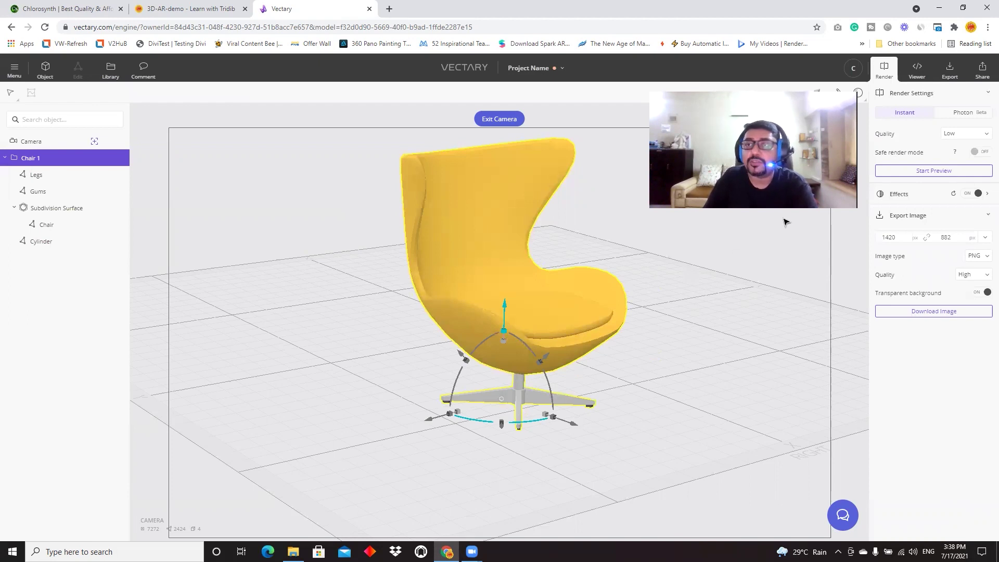
{"action": "left_click", "coordinate": [915, 70]}
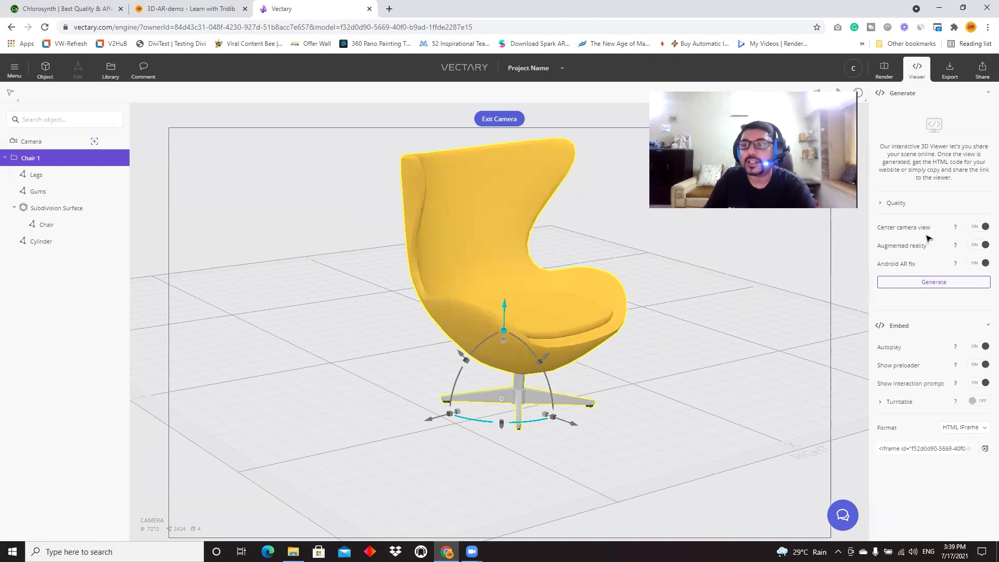
{"action": "left_click", "coordinate": [910, 283]}
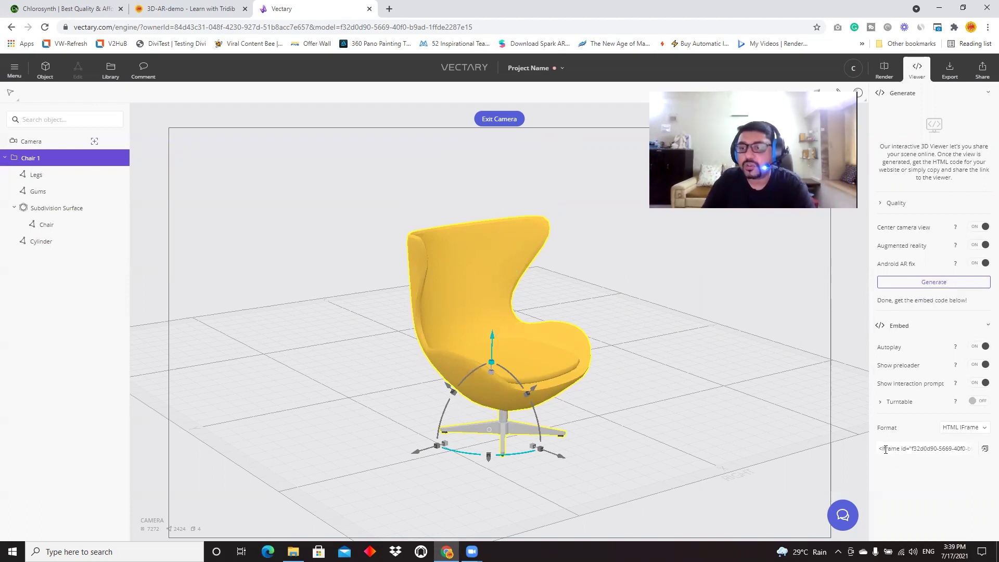
{"action": "left_click_drag", "start_coordinate": [880, 450], "coordinate": [989, 462]}
{"action": "left_click", "coordinate": [985, 450]}
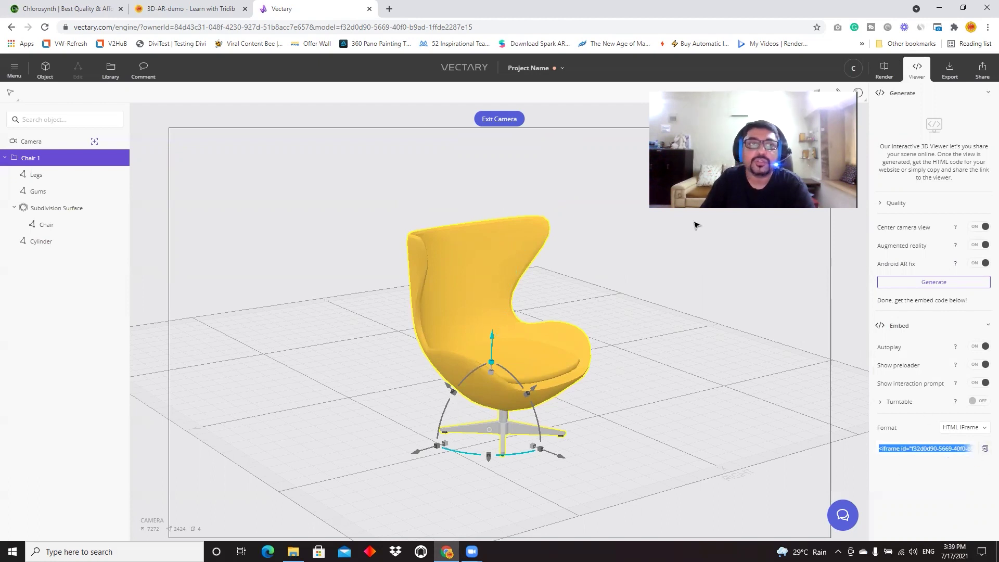
Step: Switch to the 3D-AR-demo page in the Divi Visual Builder and delete the grey chair image module beside the Furniture Store & Design heading
{"action": "left_click", "coordinate": [210, 12]}
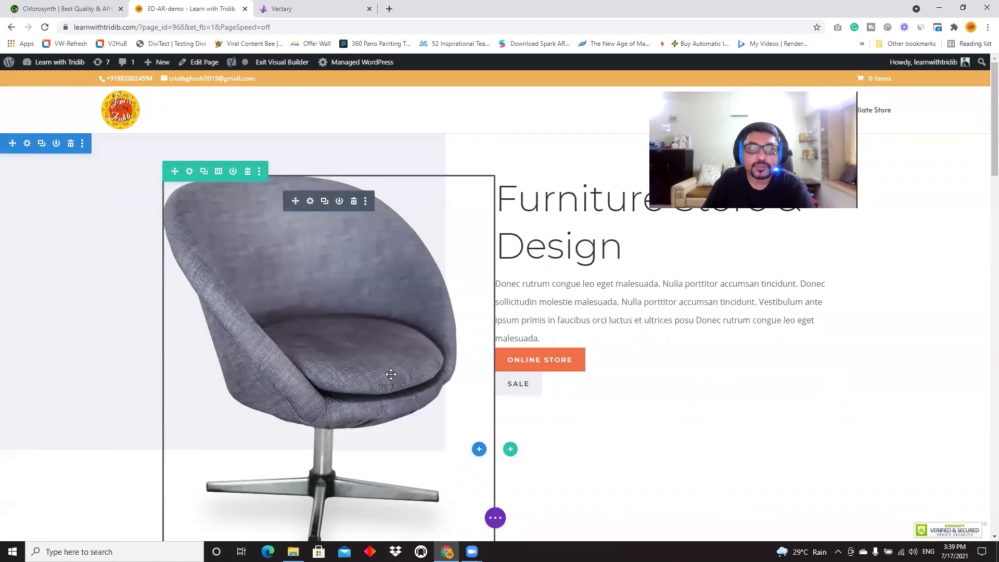
{"action": "scroll", "coordinate": [391, 376], "scroll_direction": "down", "scroll_amount": 1}
{"action": "scroll", "coordinate": [345, 350], "scroll_direction": "up", "scroll_amount": 1}
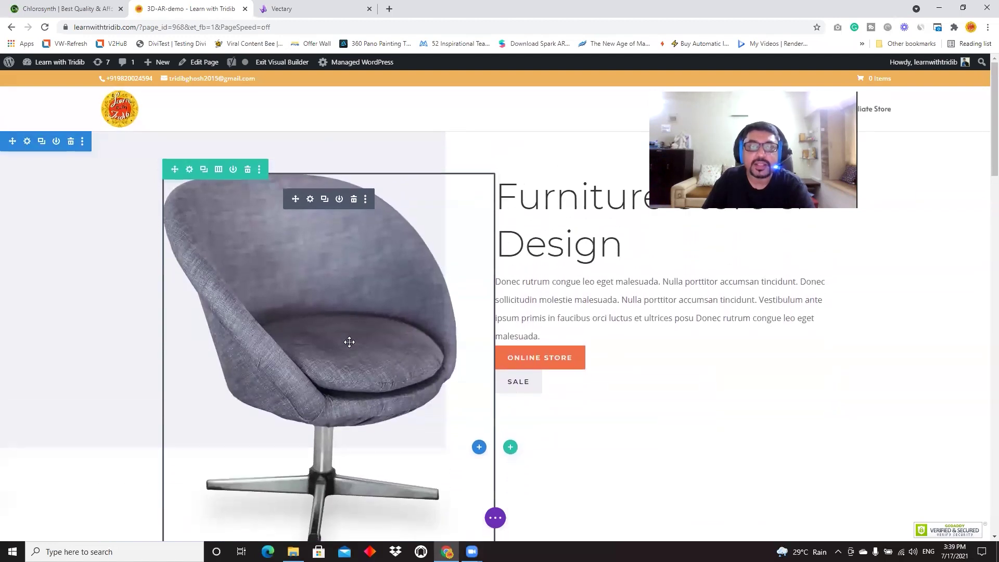
{"action": "left_click", "coordinate": [309, 201]}
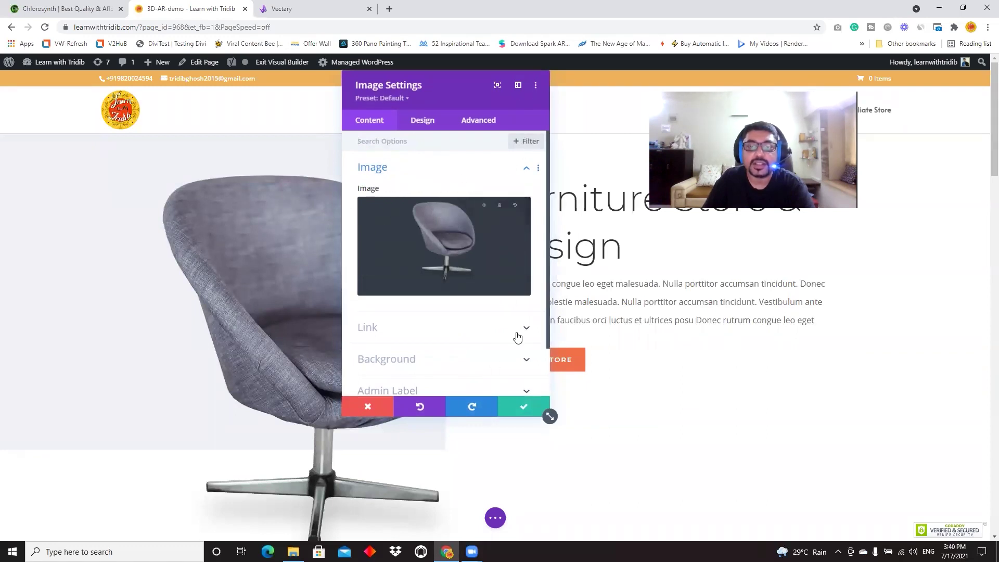
{"action": "left_click", "coordinate": [368, 406]}
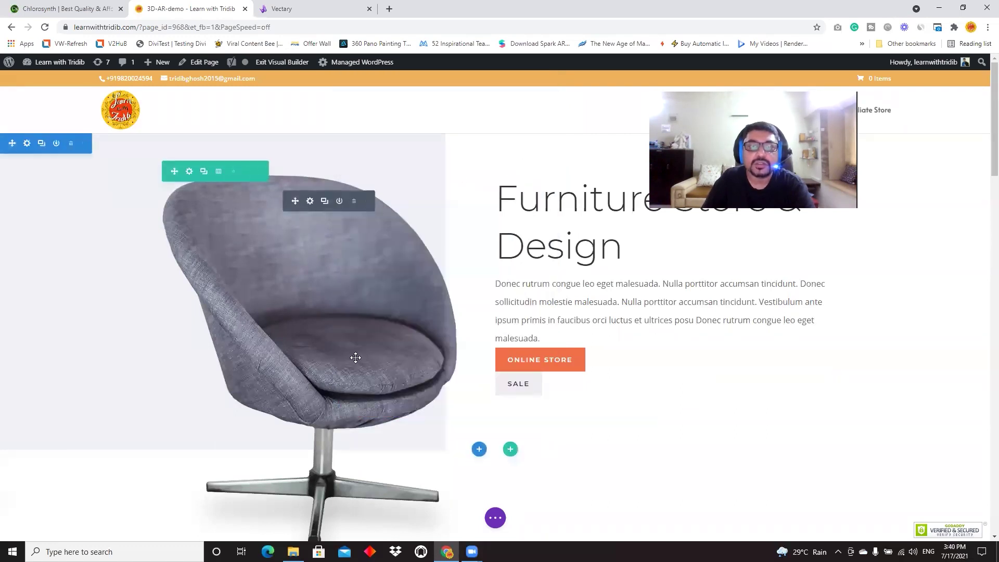
{"action": "left_click", "coordinate": [354, 203]}
Step: Insert a Code module in the emptied column, paste the copied Vectary iframe embed code into it and save the module
{"action": "left_click", "coordinate": [329, 188]}
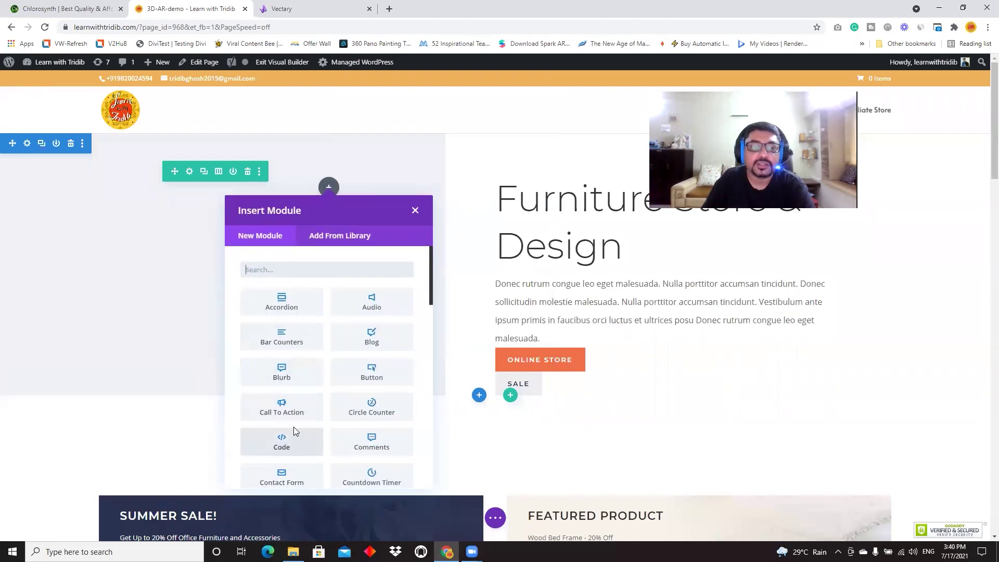
{"action": "left_click", "coordinate": [293, 448]}
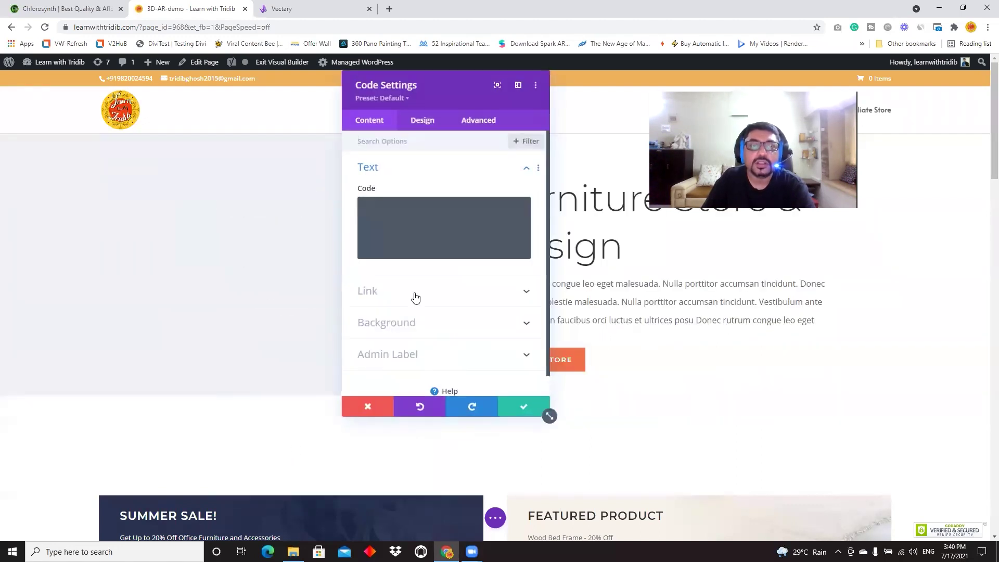
{"action": "left_click", "coordinate": [397, 222]}
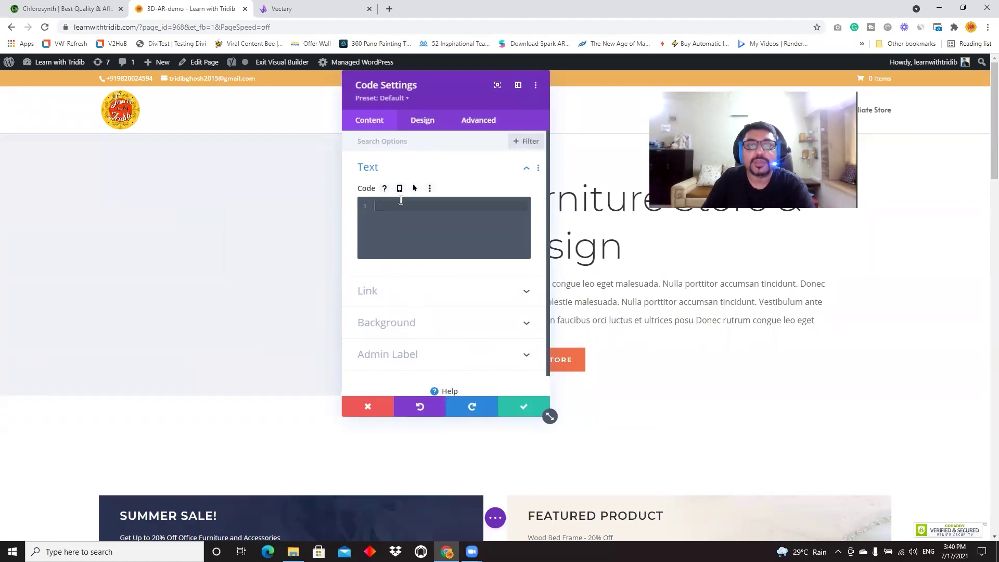
{"action": "right_click", "coordinate": [385, 208]}
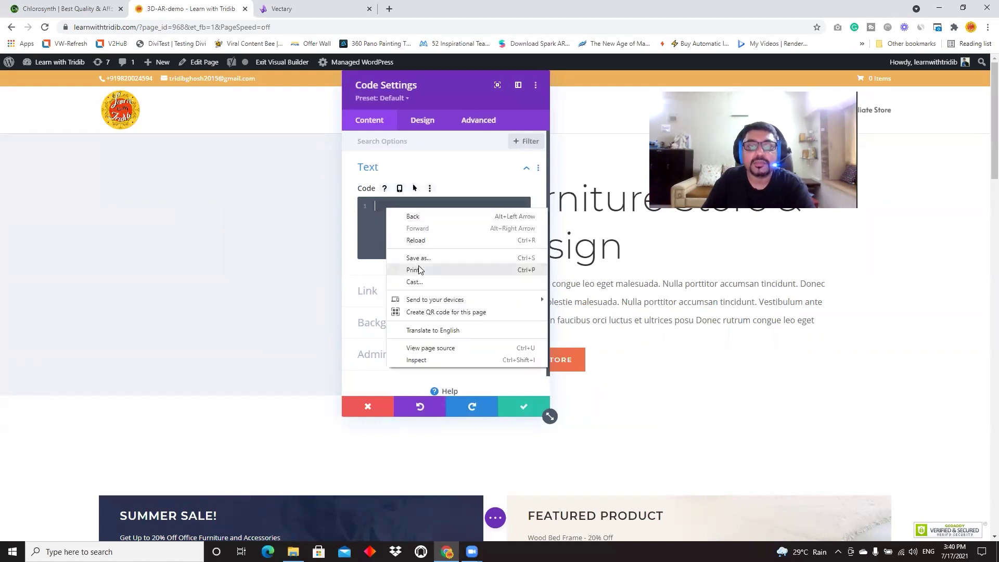
{"action": "left_click", "coordinate": [380, 225]}
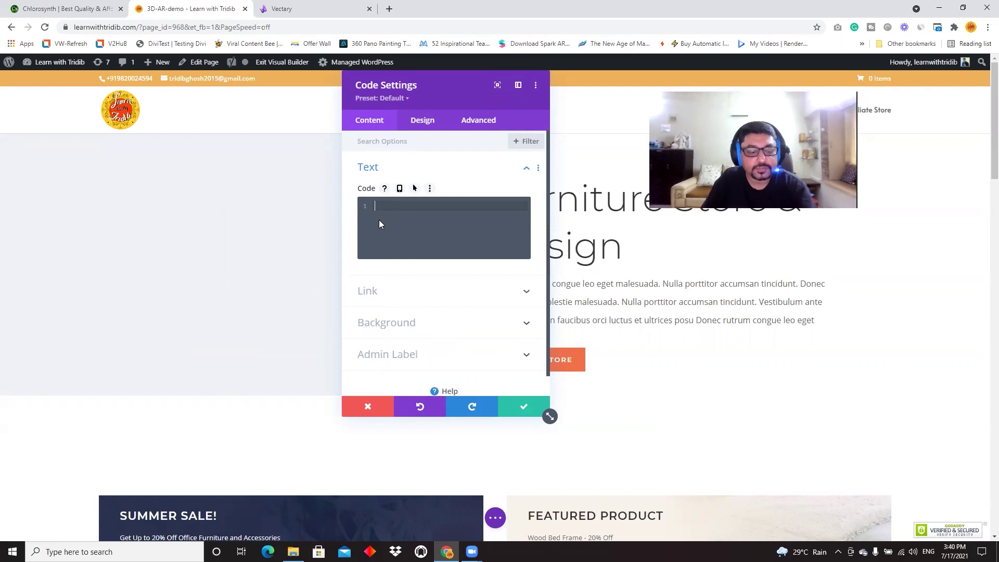
{"action": "key", "text": "ctrl+v"}
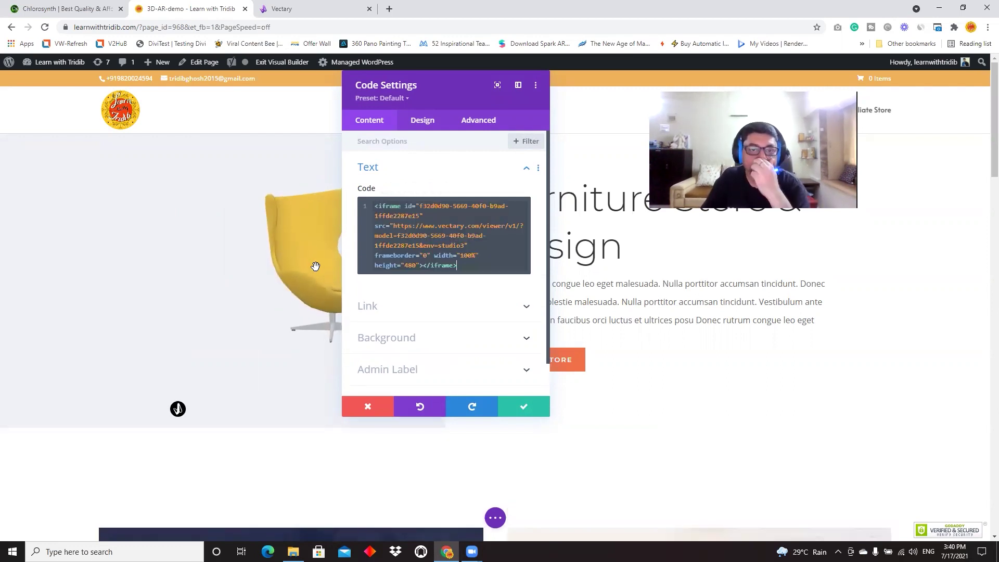
{"action": "left_click", "coordinate": [522, 406]}
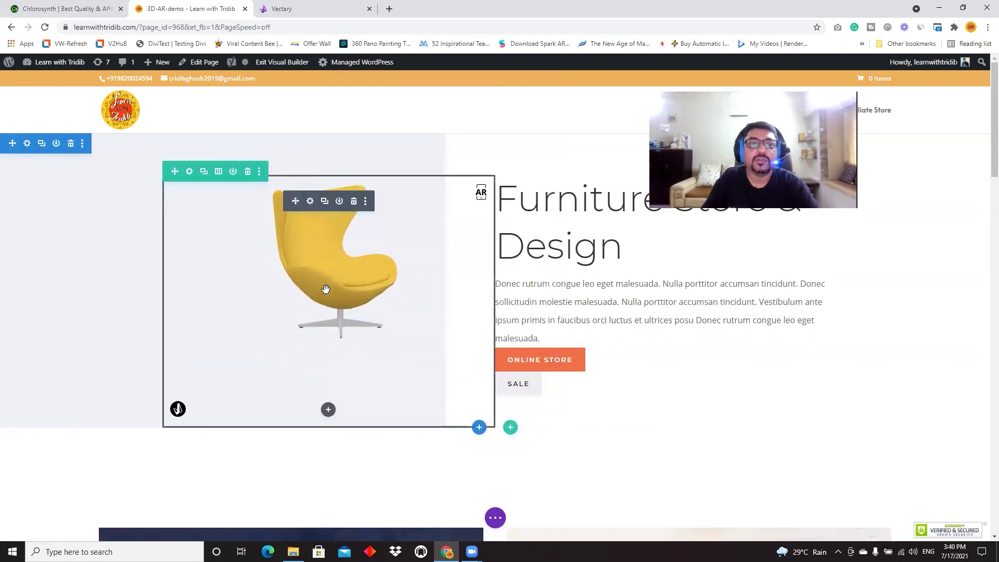
Step: Try rotating the embedded chair in the builder, save the page and exit the Visual Builder
{"action": "left_click_drag", "start_coordinate": [354, 345], "coordinate": [379, 456]}
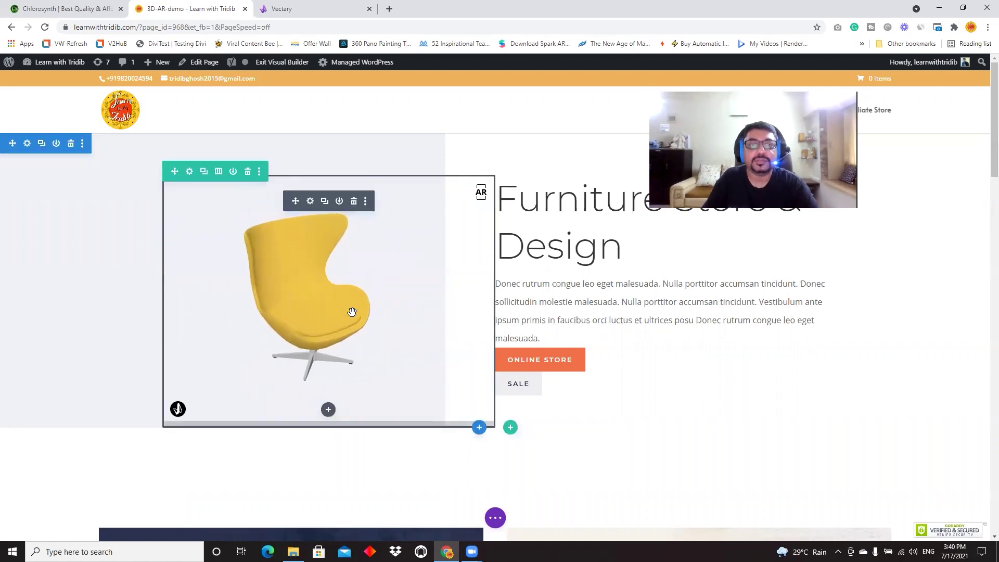
{"action": "left_click_drag", "start_coordinate": [350, 312], "coordinate": [509, 487]}
{"action": "left_click", "coordinate": [494, 518]}
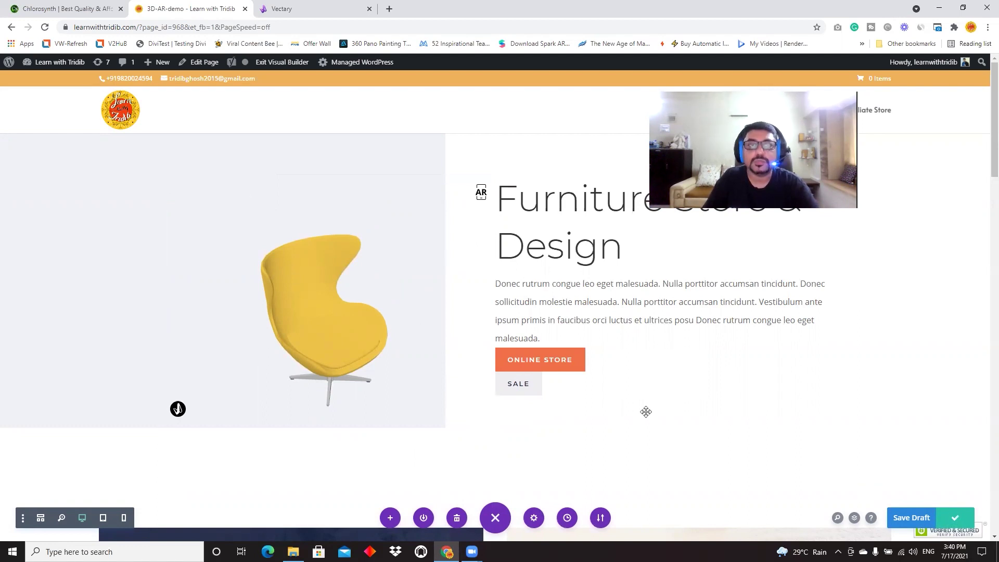
{"action": "left_click", "coordinate": [282, 62]}
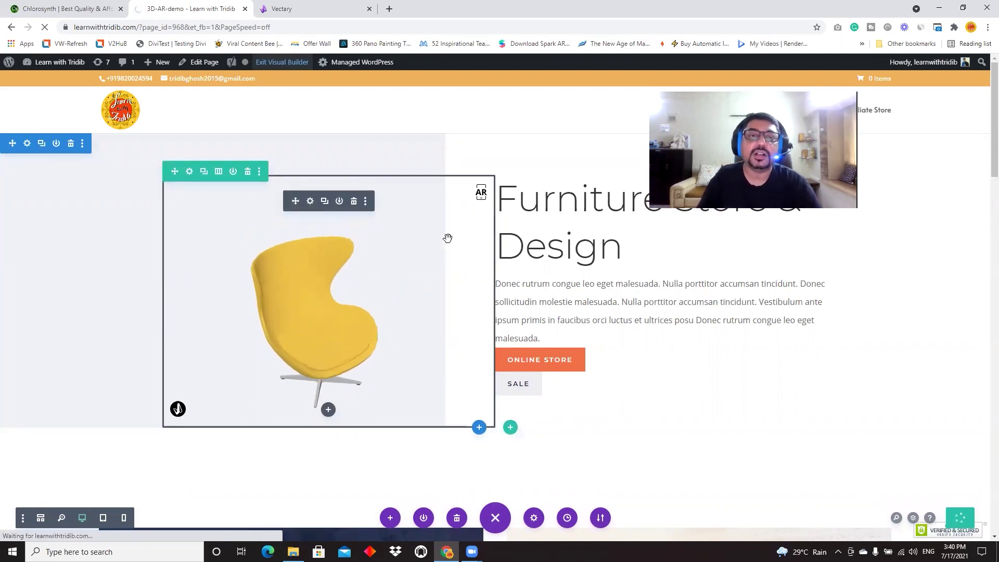
{"action": "left_click_drag", "start_coordinate": [448, 238], "coordinate": [341, 315]}
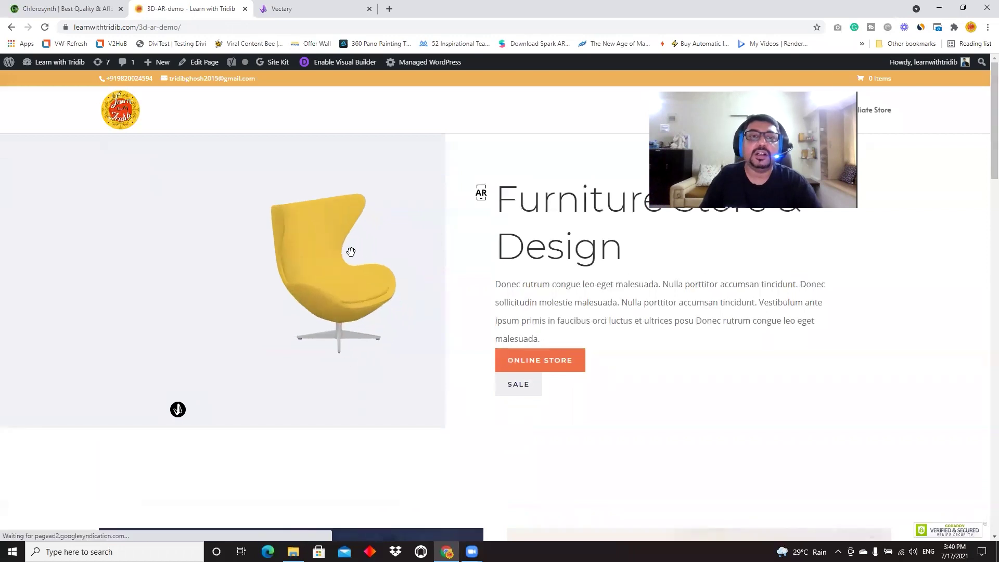
Step: Examine the embedded chair on the live page by rotating and zooming it, and view its augmented reality QR code
{"action": "left_click_drag", "start_coordinate": [350, 252], "coordinate": [381, 266]}
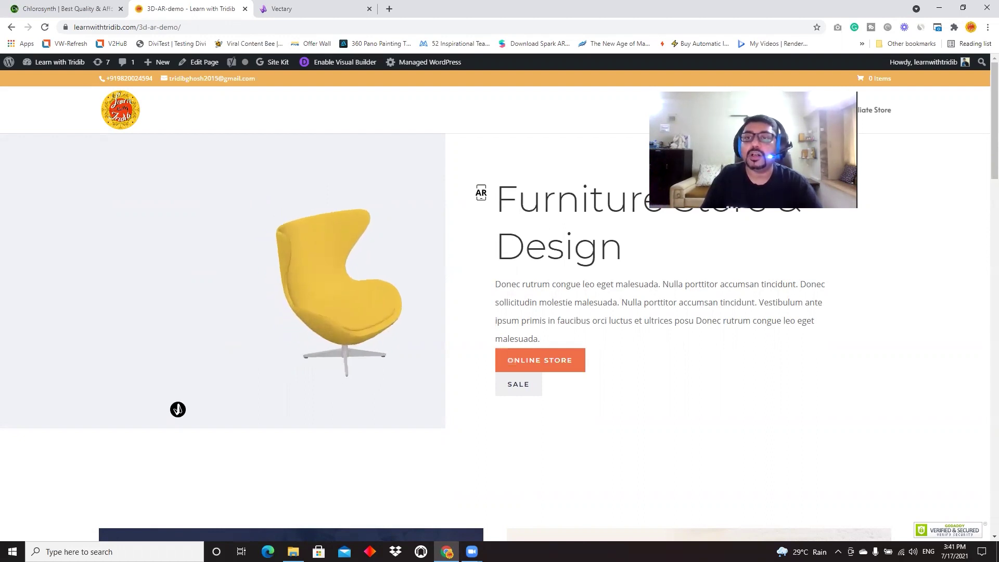
{"action": "left_click_drag", "start_coordinate": [364, 278], "coordinate": [311, 292]}
{"action": "scroll", "coordinate": [311, 292], "scroll_direction": "up", "scroll_amount": 3, "text": "ctrl"}
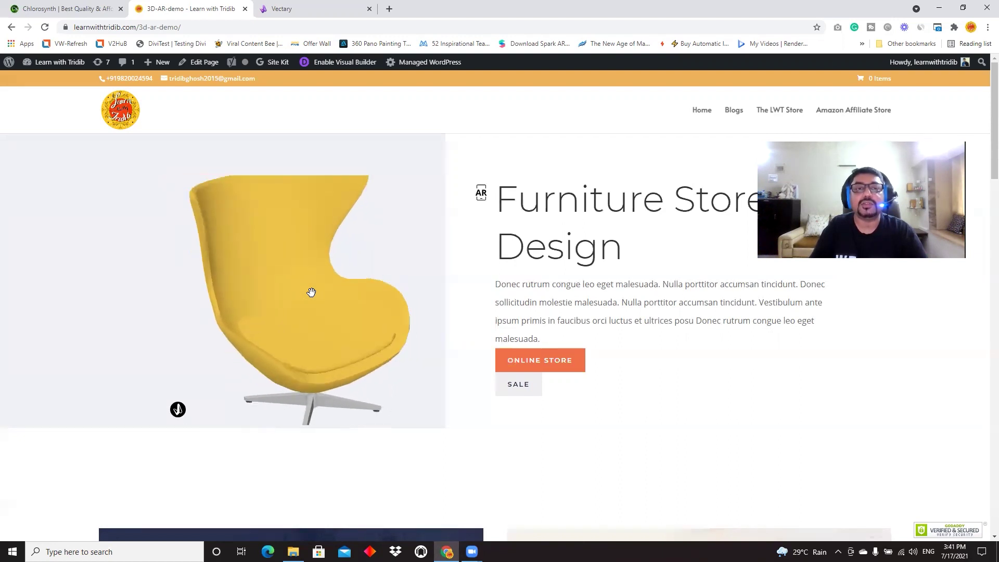
{"action": "scroll", "coordinate": [311, 292], "scroll_direction": "up", "scroll_amount": 2, "text": "ctrl"}
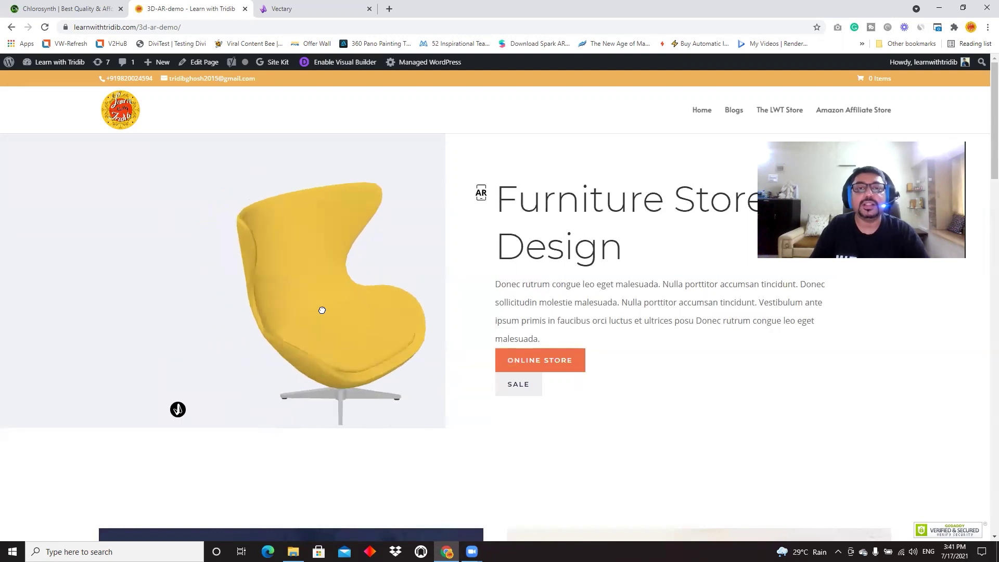
{"action": "left_click_drag", "start_coordinate": [359, 309], "coordinate": [460, 229]}
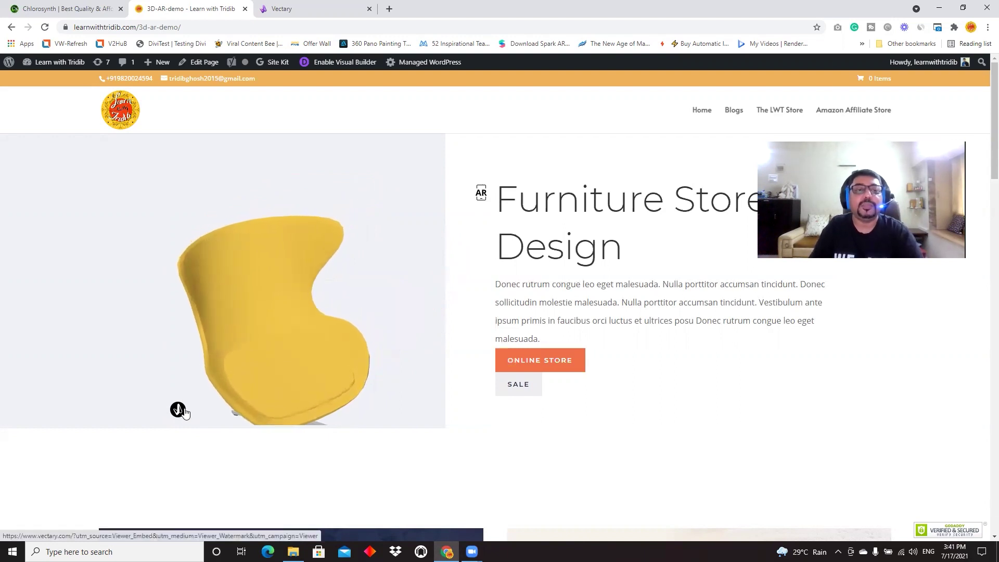
{"action": "left_click_drag", "start_coordinate": [222, 385], "coordinate": [179, 408]}
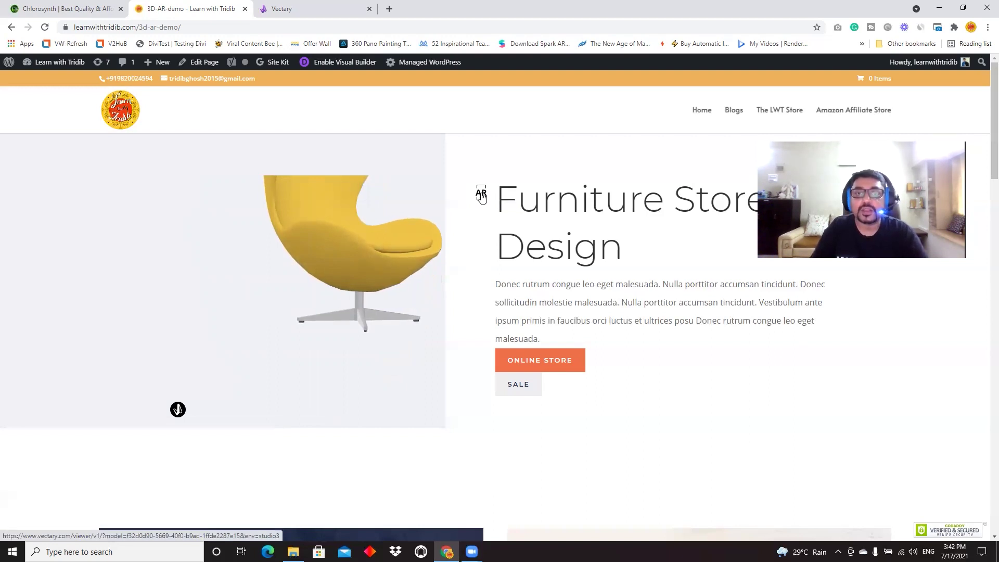
{"action": "left_click", "coordinate": [481, 195]}
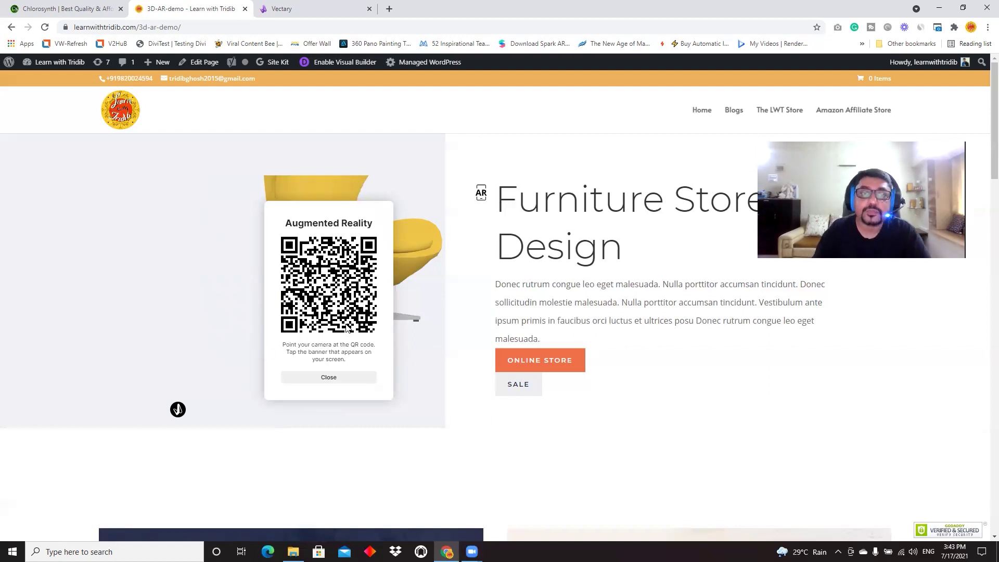
{"action": "left_click", "coordinate": [328, 377]}
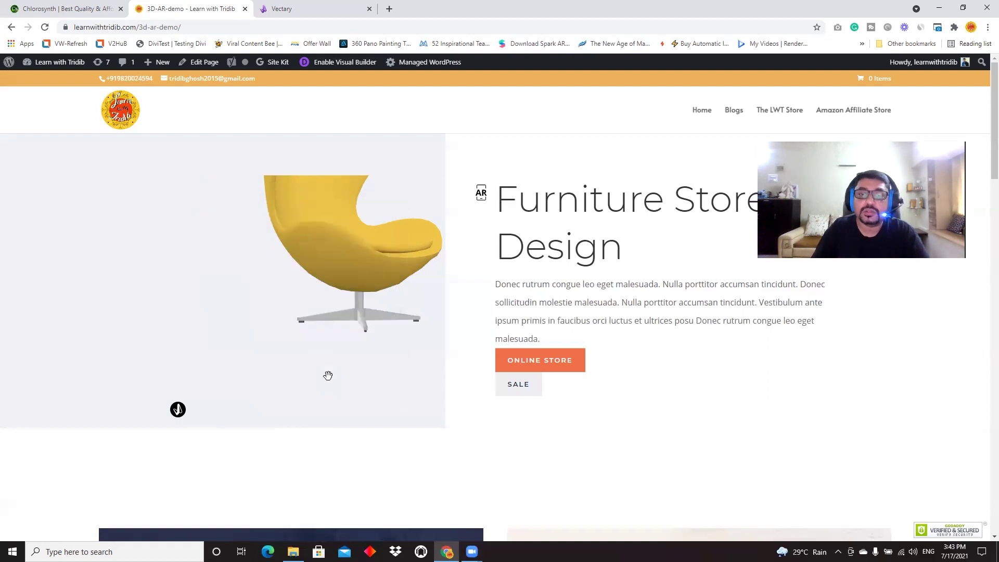